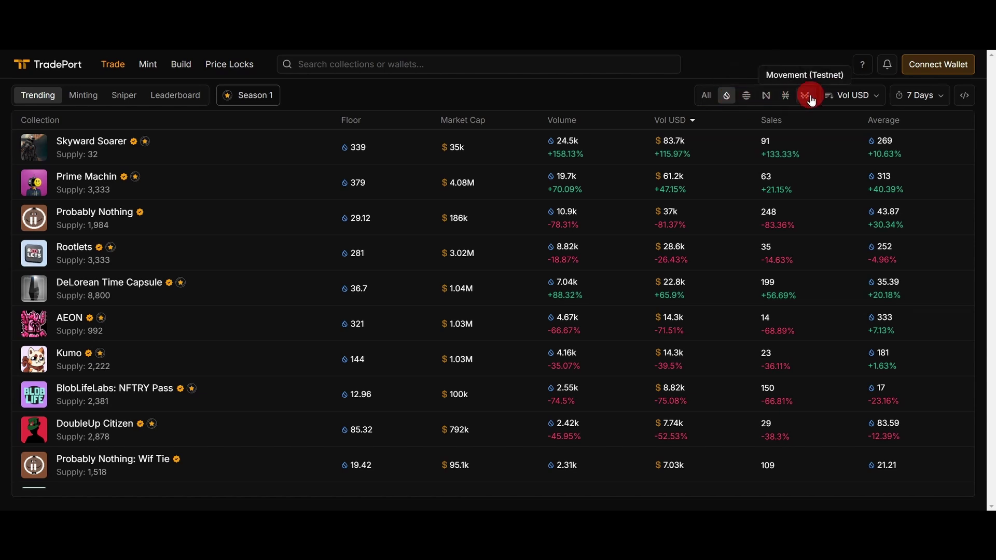
# Filter trending collections to all chains, then Sui, and scroll to Wave Original Gangster (46.5 floor)
pyautogui.click(727, 97)
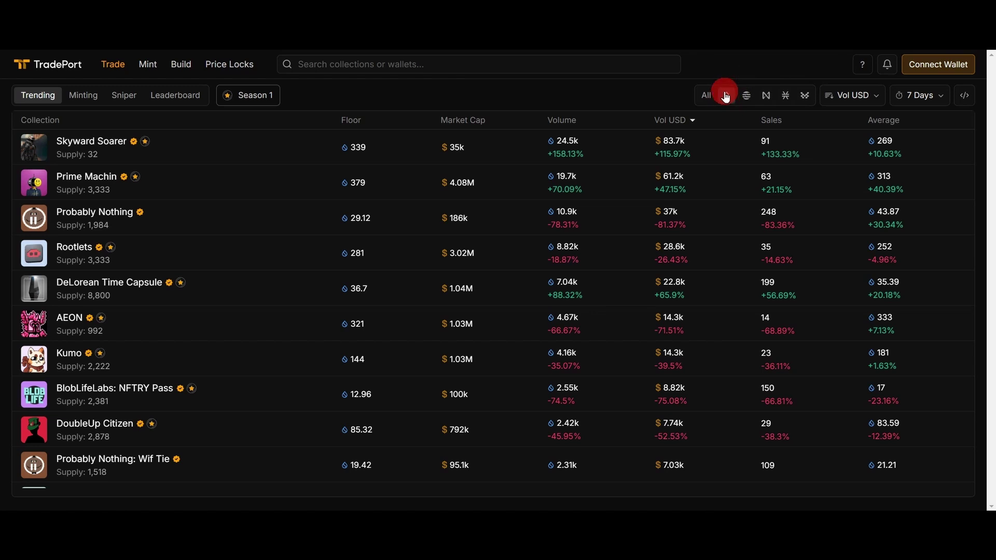
pyautogui.click(730, 101)
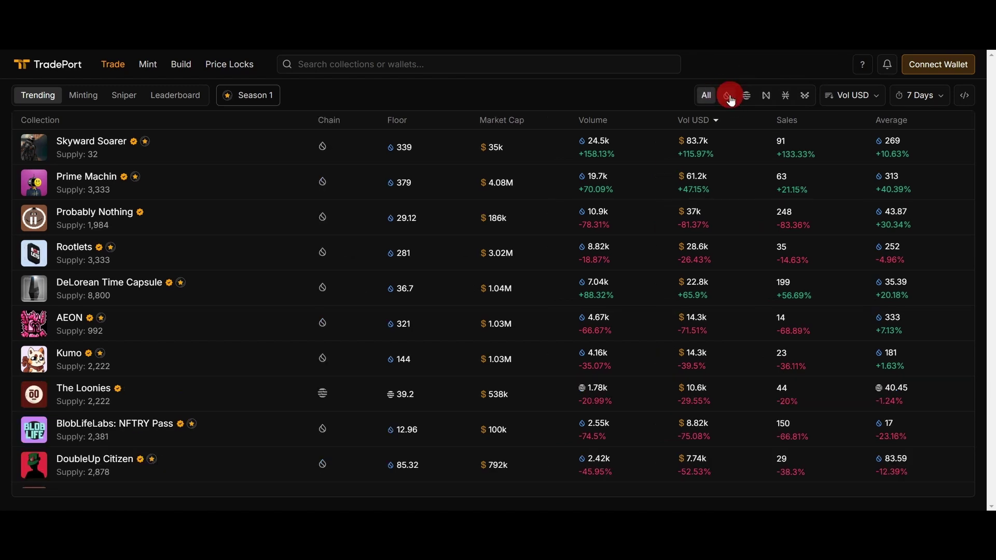
pyautogui.click(728, 101)
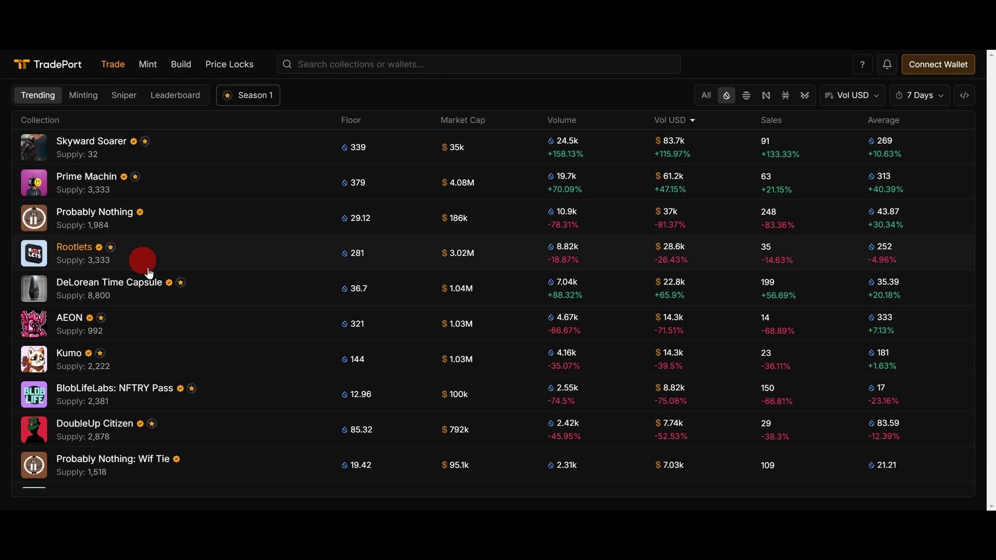
pyautogui.scroll(-5, 190, 368)
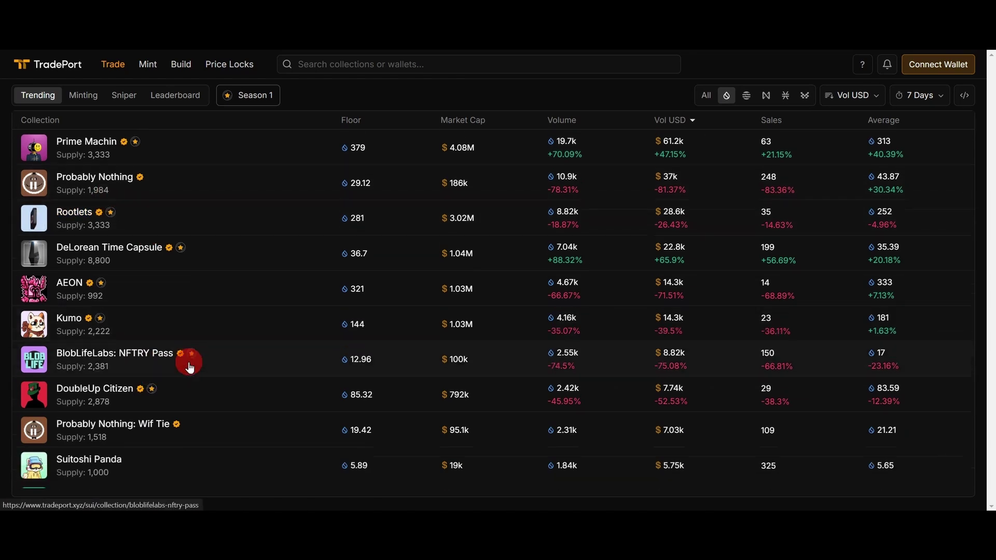
pyautogui.scroll(-5, 190, 367)
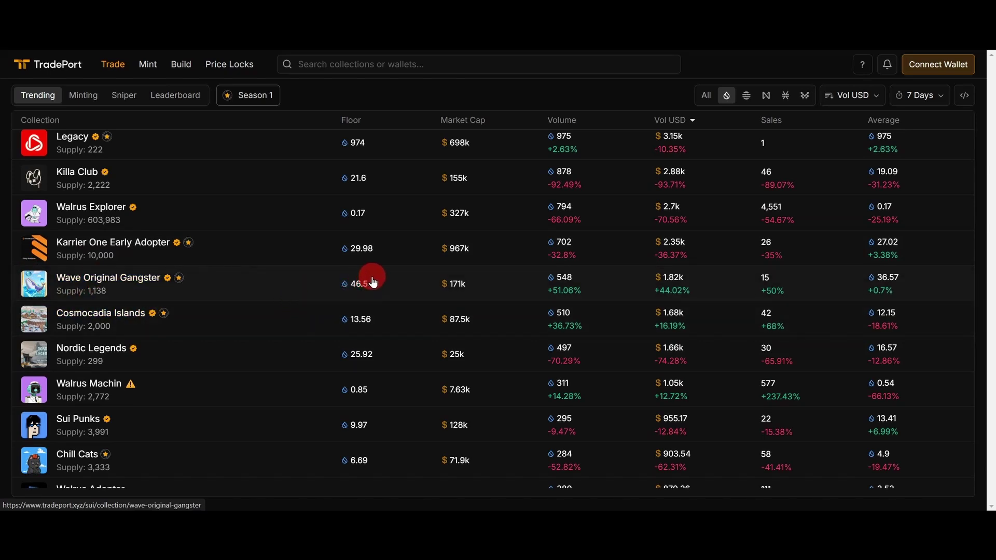
# Open the Wave Original Gangster collection and select its cheapest listing at 46.5
pyautogui.click(130, 282)
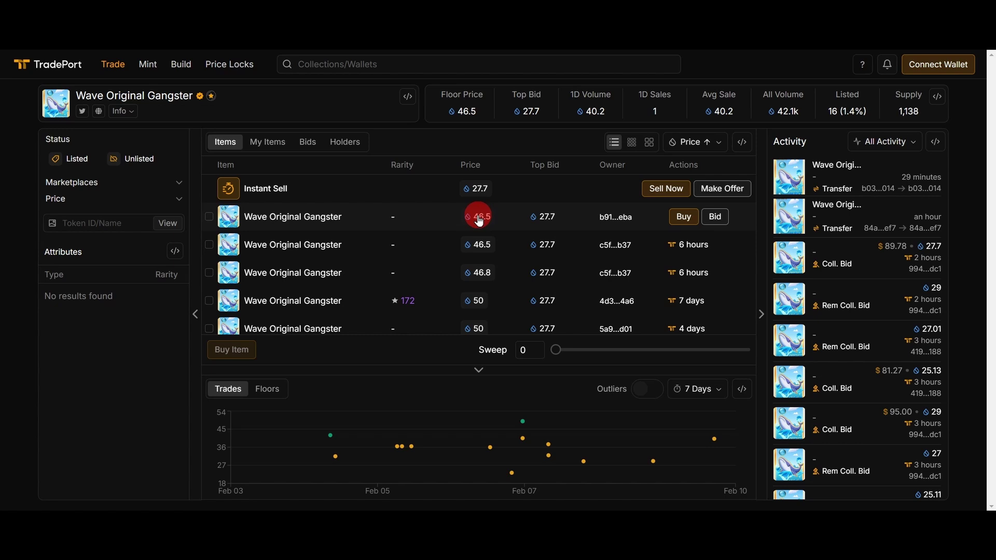
pyautogui.click(478, 218)
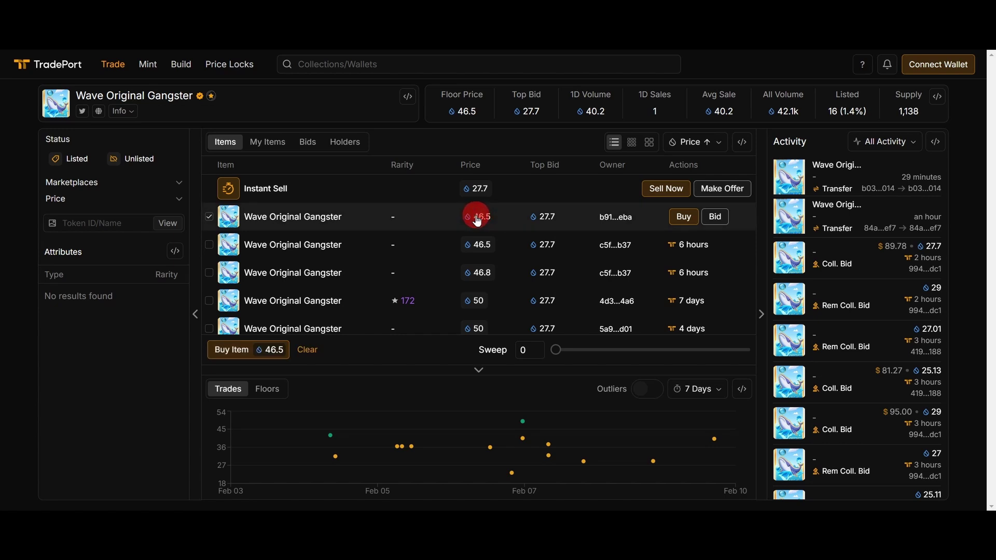
# Try buying the 46.5 listing, dismiss the wallet notice, and request a Stashed Sui wallet connection
pyautogui.click(683, 225)
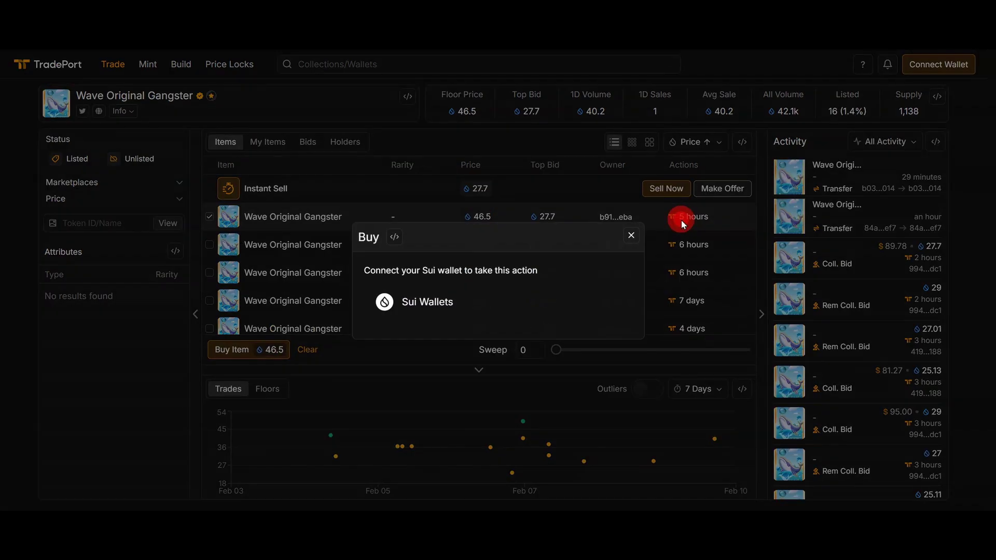
pyautogui.click(632, 237)
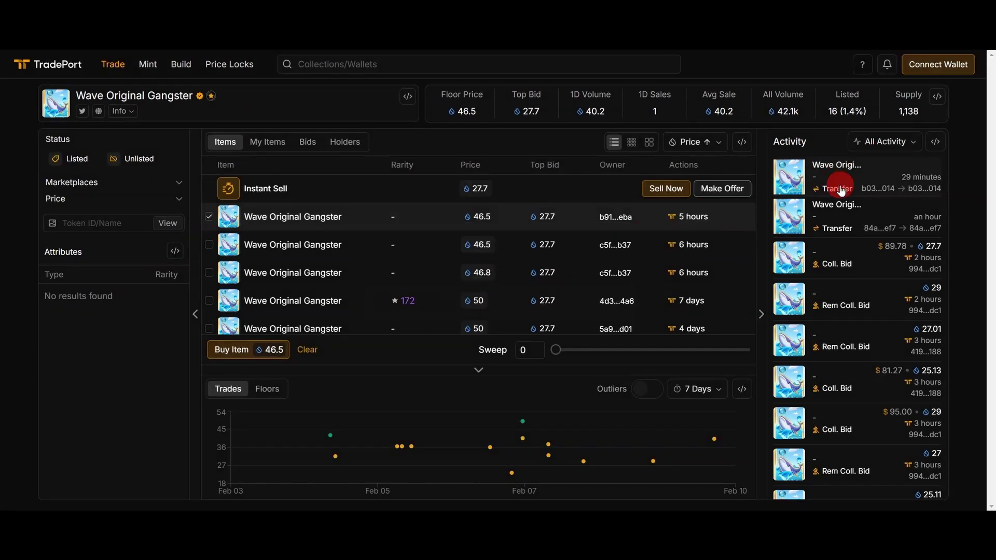
pyautogui.click(935, 68)
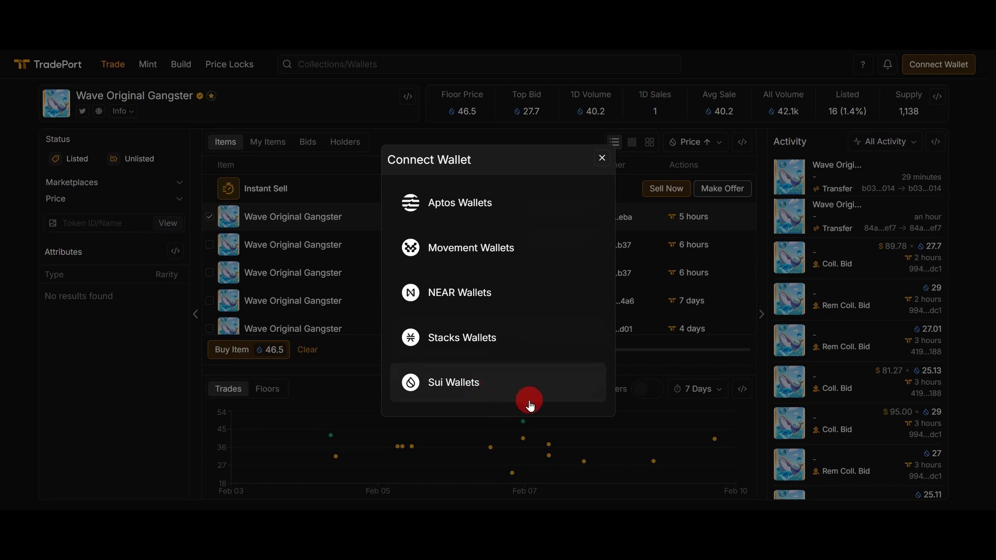
pyautogui.click(453, 380)
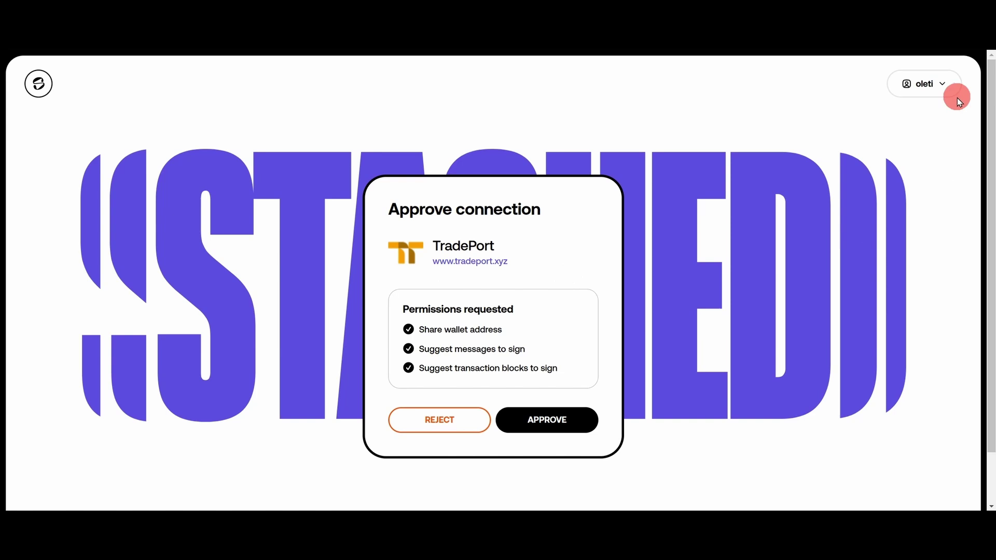
# Approve TradePort's connection in Stashed so the 1.619 SUI balance appears
pyautogui.click(521, 430)
pyautogui.click(549, 428)
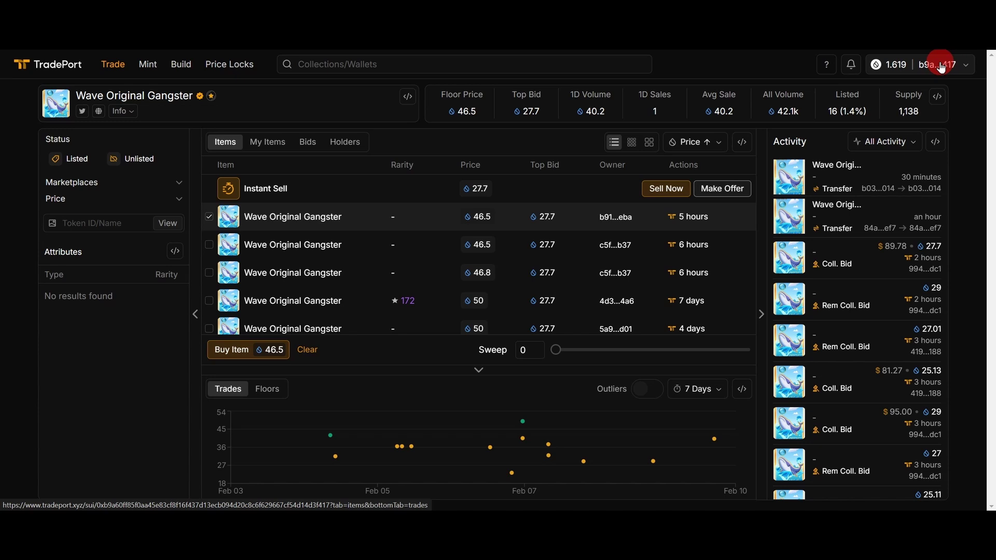
# Go to the Stake WOG NFT page in Wave wallet's Staking dapp
pyautogui.click(279, 497)
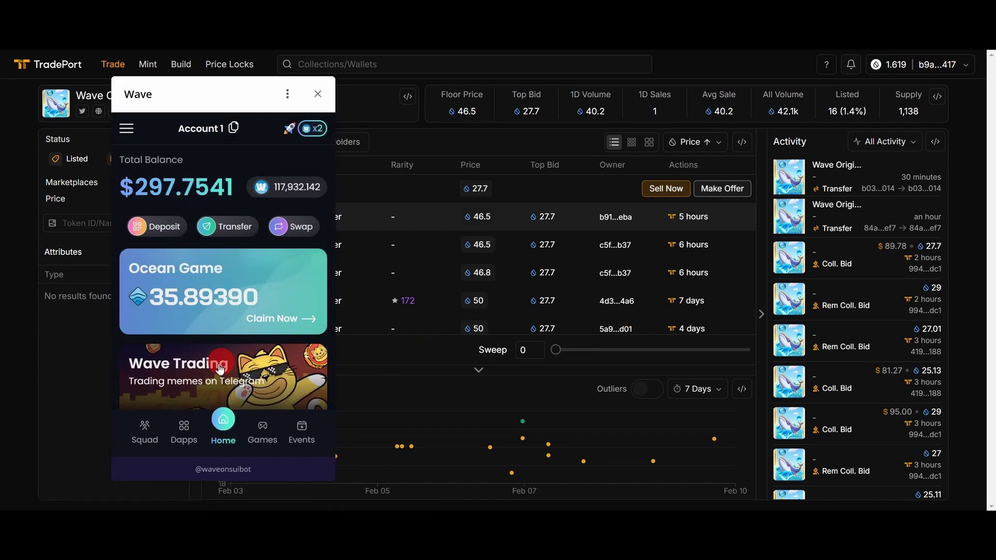
pyautogui.click(184, 434)
pyautogui.scroll(-4, 200, 376)
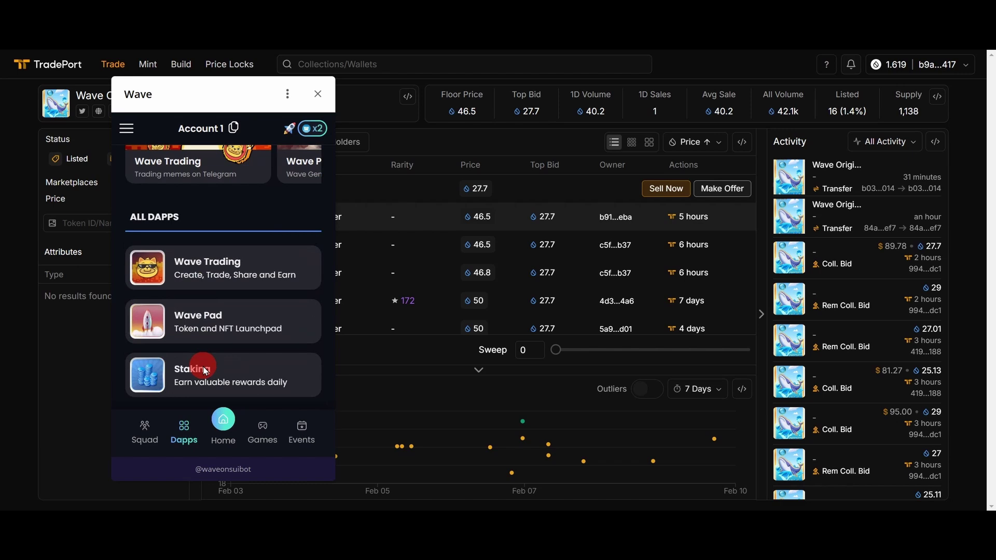
pyautogui.click(201, 373)
pyautogui.click(179, 283)
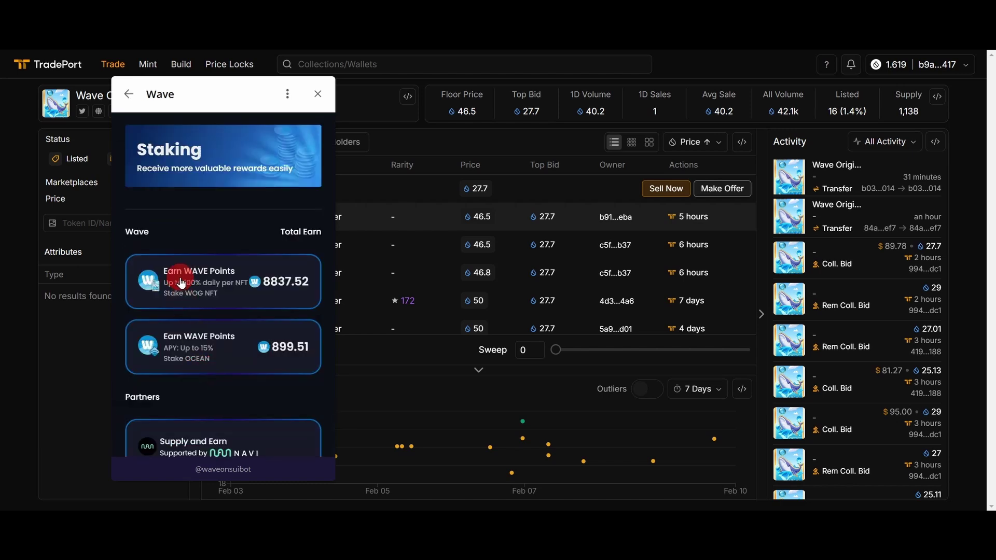
# Withdraw the staked WOG NFTs with 8837.52 WAVE points, then stake one WOG NFT for 7 days
pyautogui.click(227, 327)
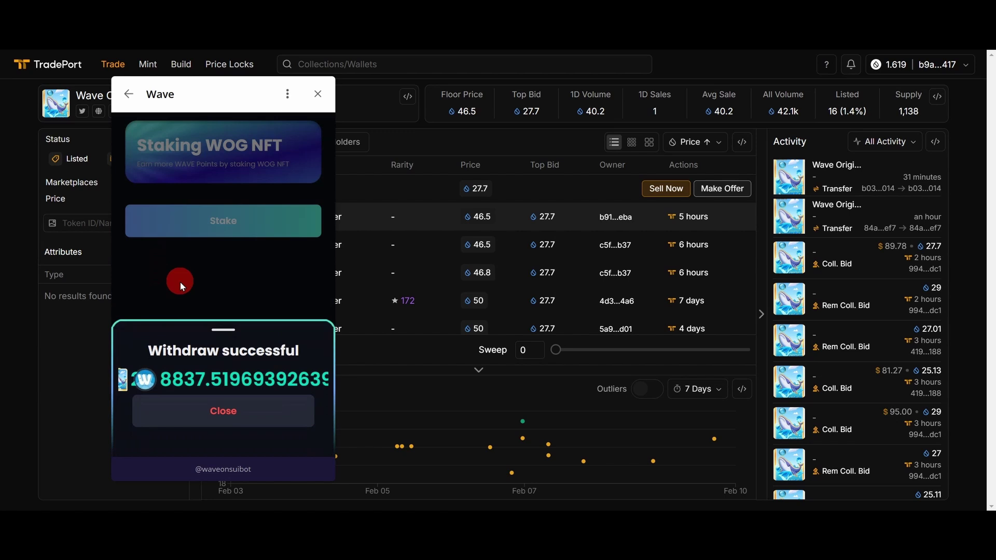
pyautogui.click(243, 415)
pyautogui.click(227, 220)
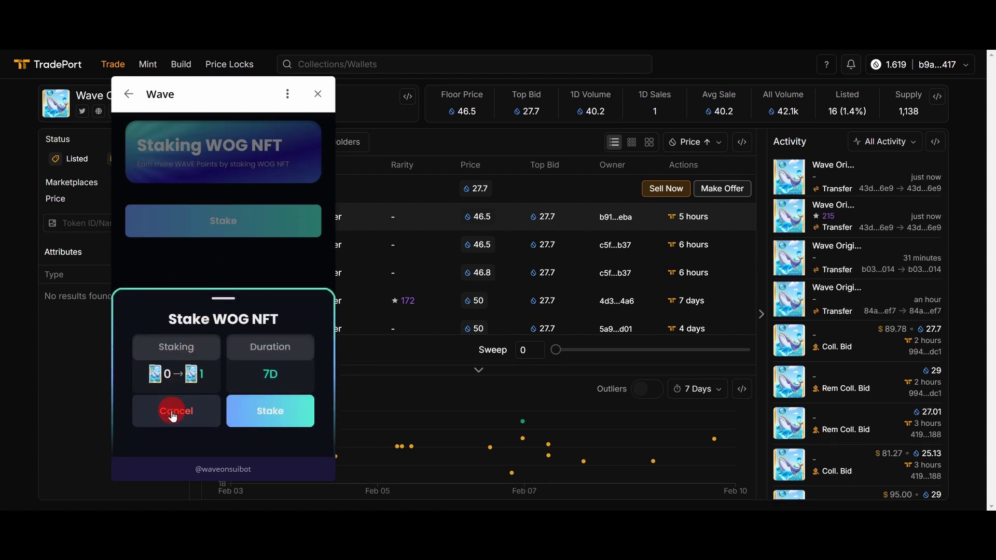
pyautogui.click(269, 415)
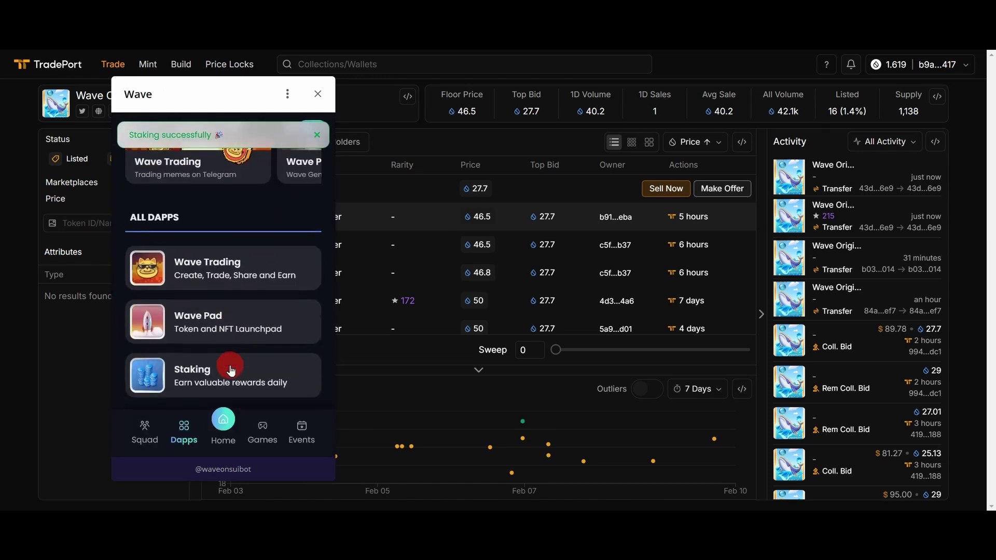
# Open the Wave Original Gangster NFT in Wave wallet and start a transfer
pyautogui.click(275, 220)
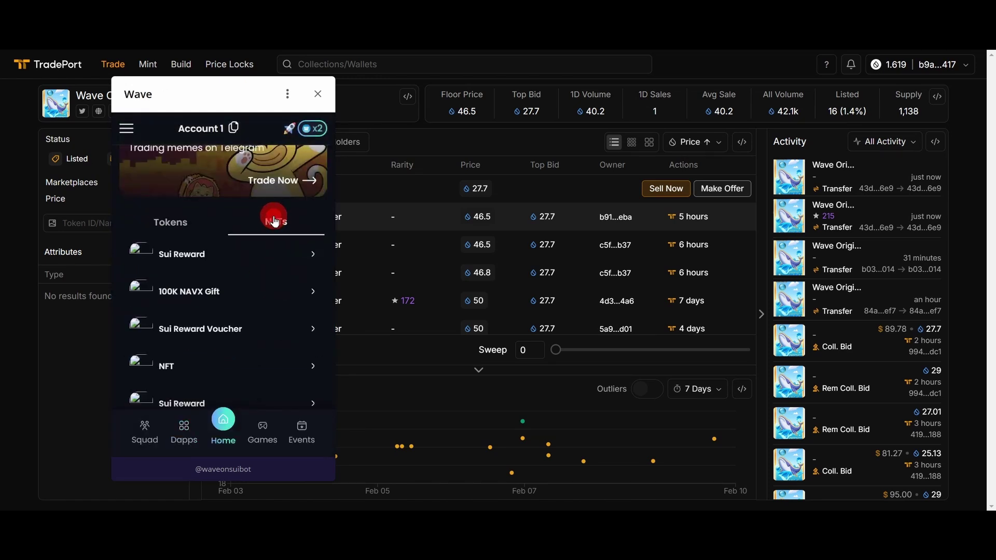
pyautogui.scroll(-6, 215, 280)
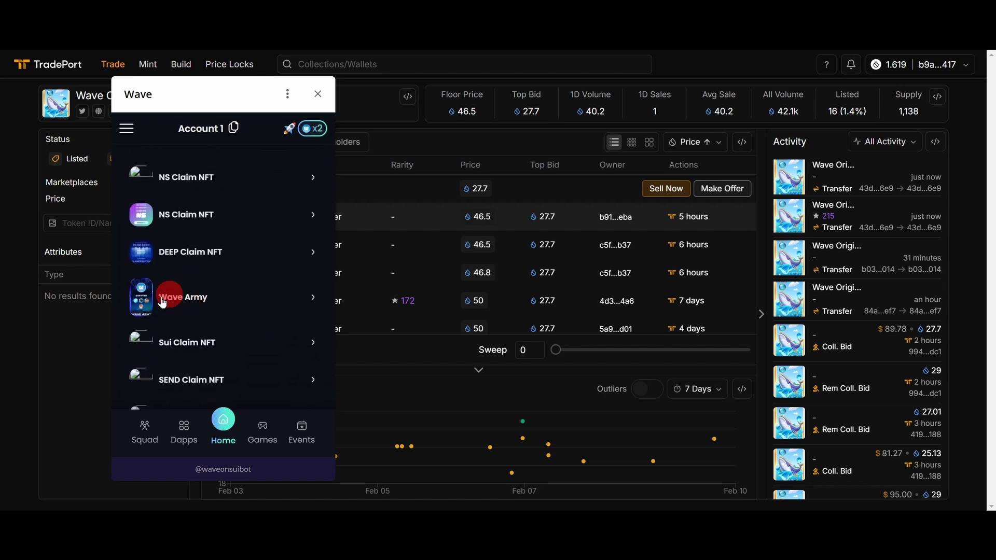
pyautogui.scroll(-3, 245, 292)
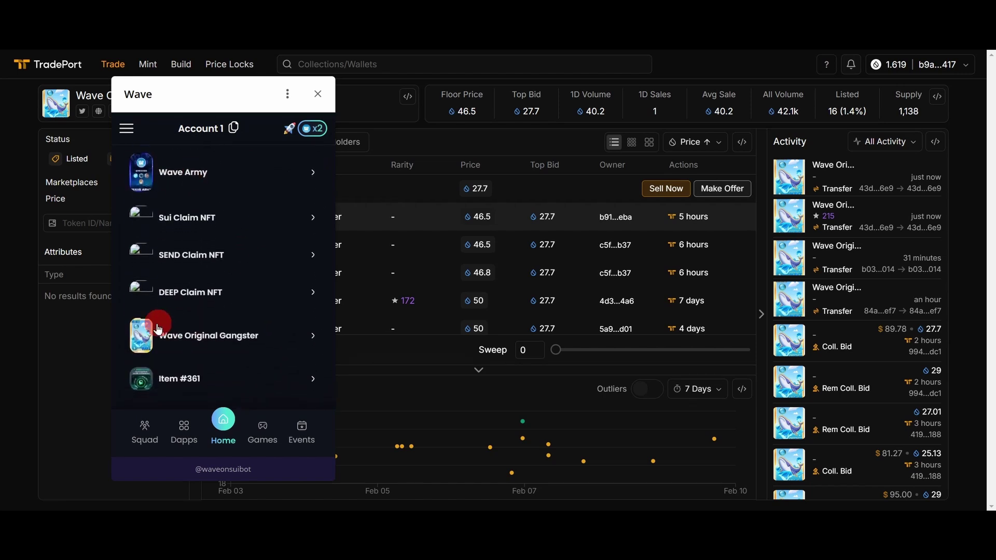
pyautogui.click(190, 337)
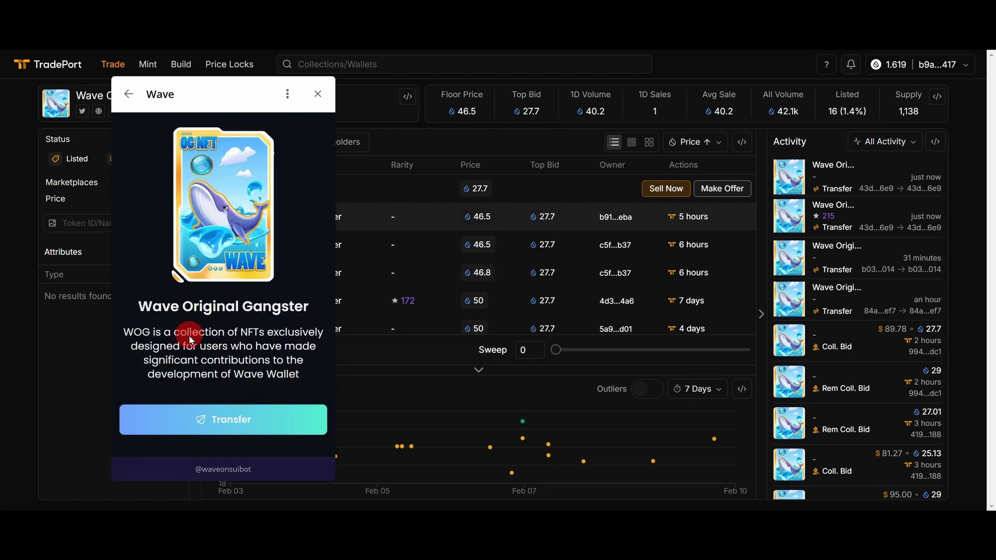
pyautogui.click(240, 422)
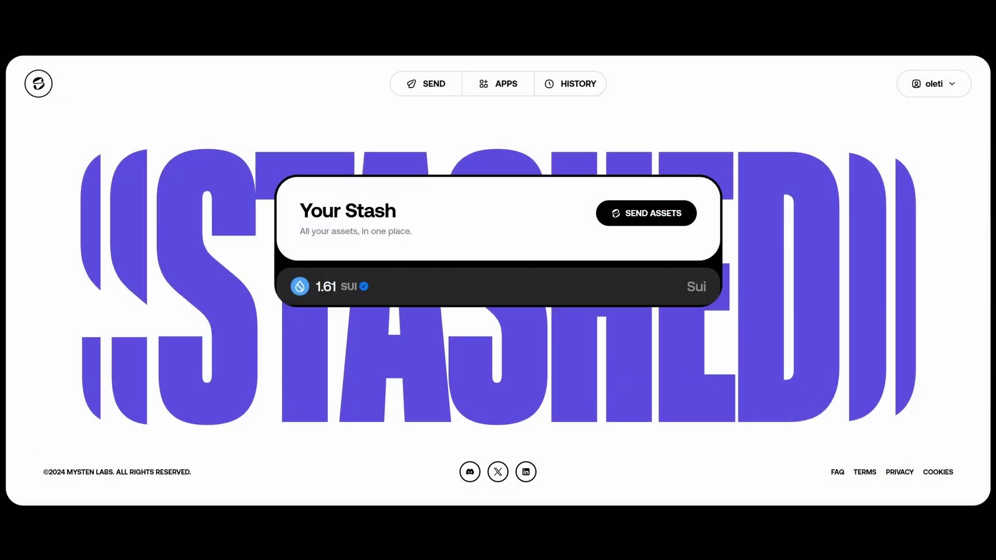
# Paste the copied Stashed wallet address as receiver, send the NFT, and close the completion screen
pyautogui.click(935, 85)
pyautogui.click(900, 128)
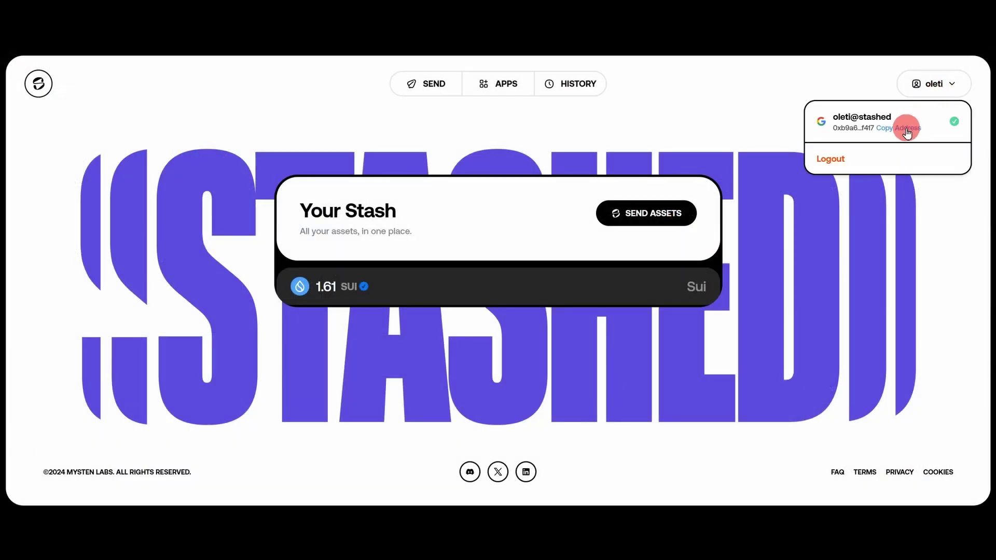
pyautogui.hotkey('alt', 'Tab')
pyautogui.click(211, 285)
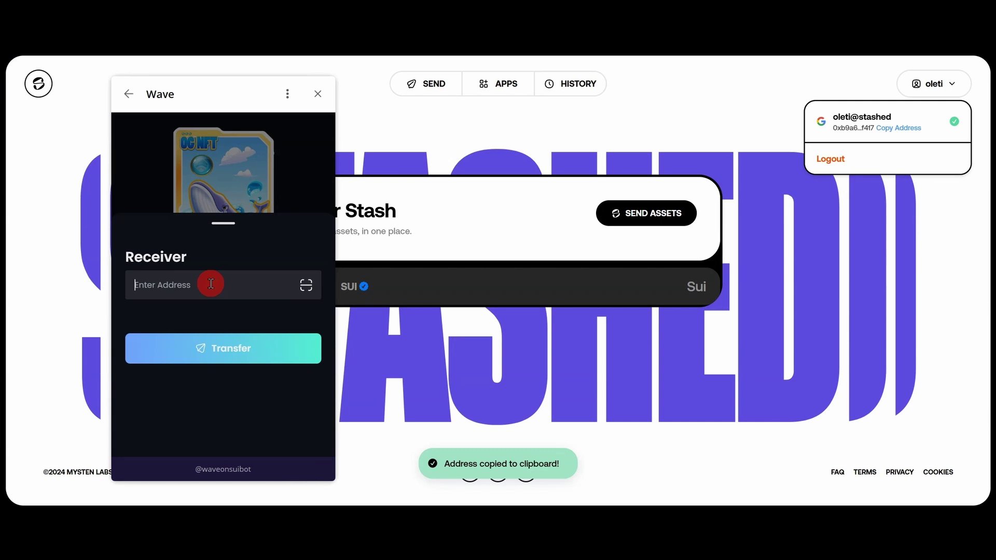
pyautogui.hotkey('ctrl', 'v')
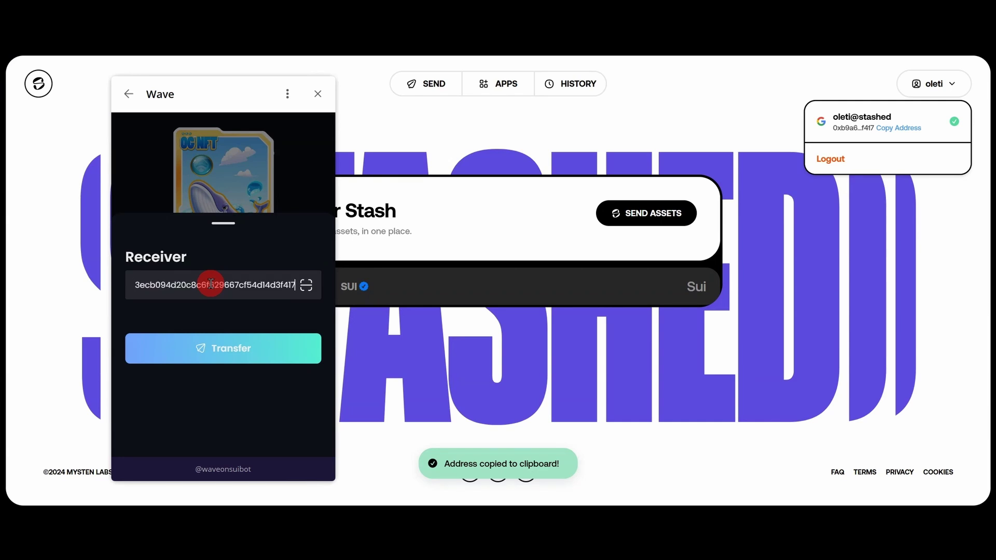
pyautogui.click(223, 352)
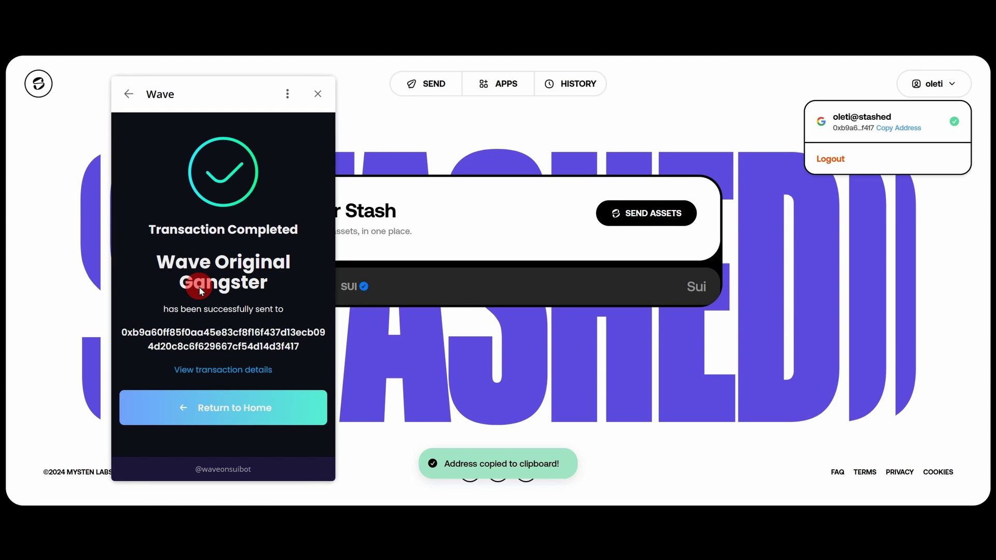
pyautogui.click(385, 110)
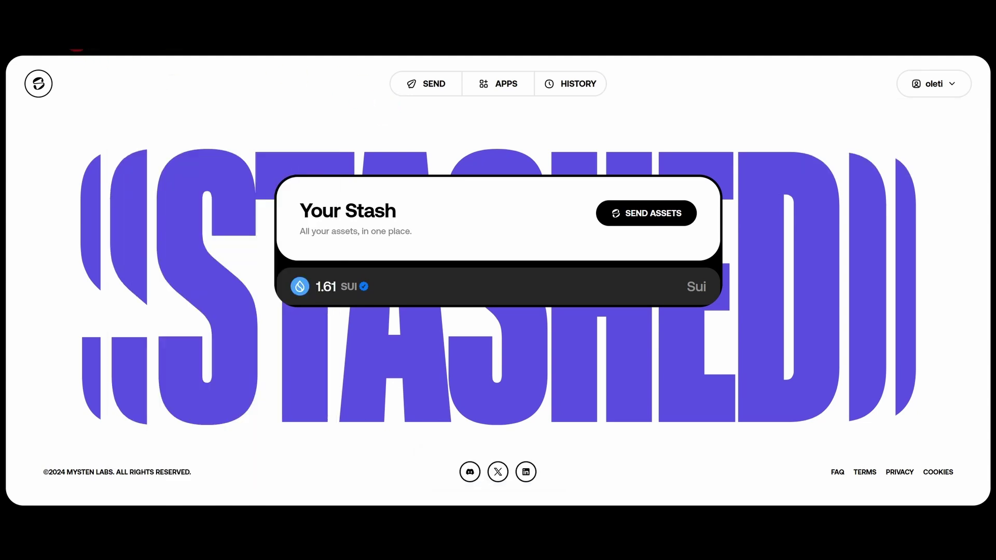
# Open My Items and view the received Wave Original Gangster's details (Not Listed, 27.7 top bid)
pyautogui.click(158, 217)
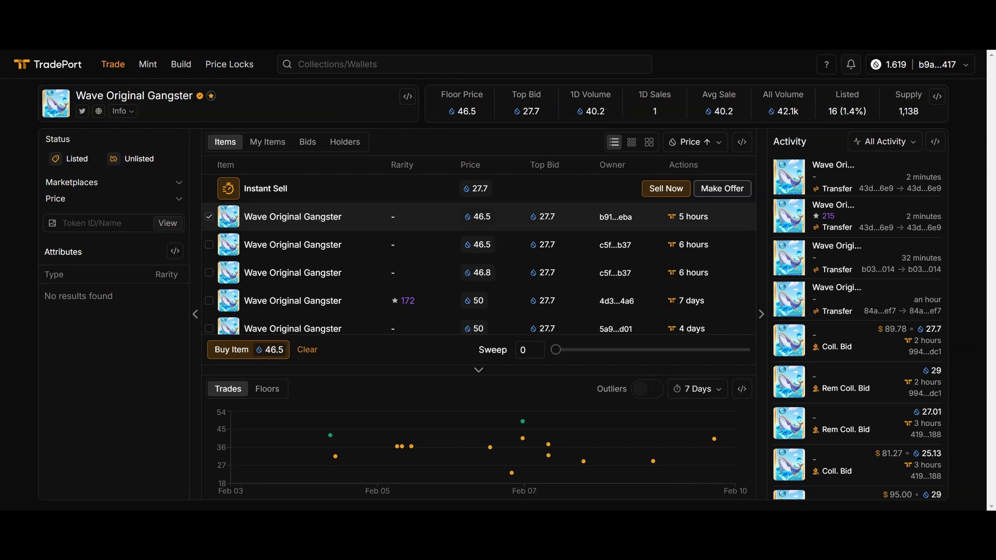
pyautogui.click(935, 67)
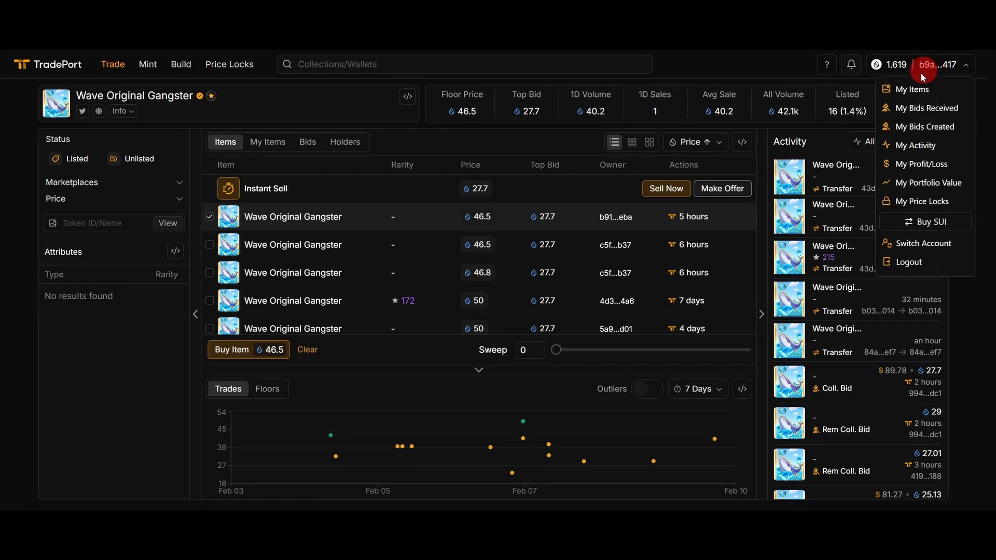
pyautogui.click(913, 89)
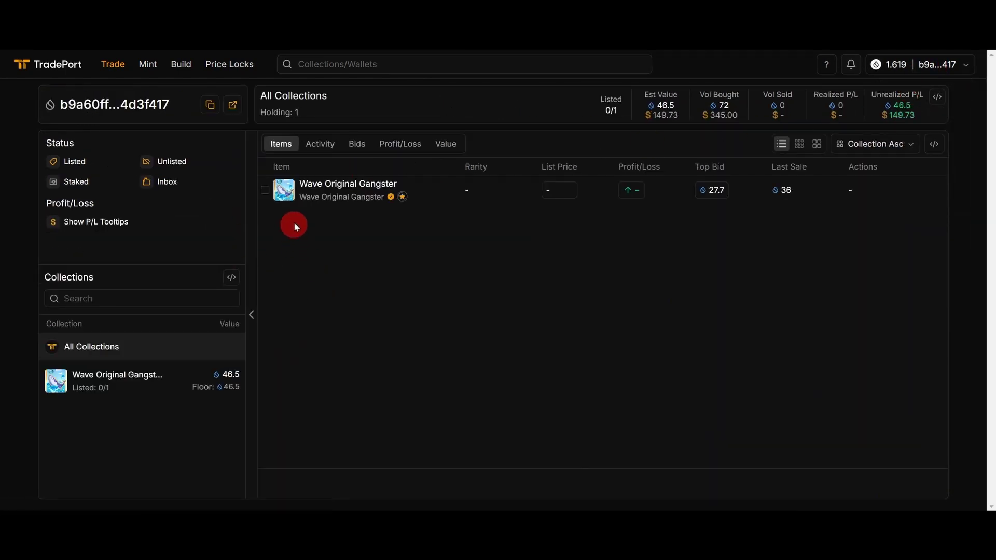
pyautogui.click(288, 193)
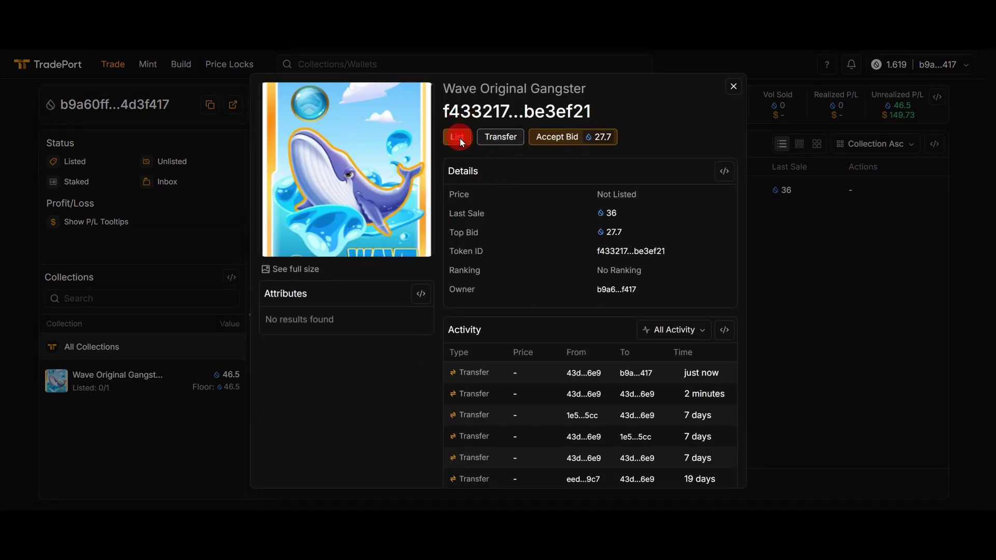
# List the Wave Original Gangster NFT with a price of 46.4, receiving 45.01 after the 1.39 fee
pyautogui.click(458, 138)
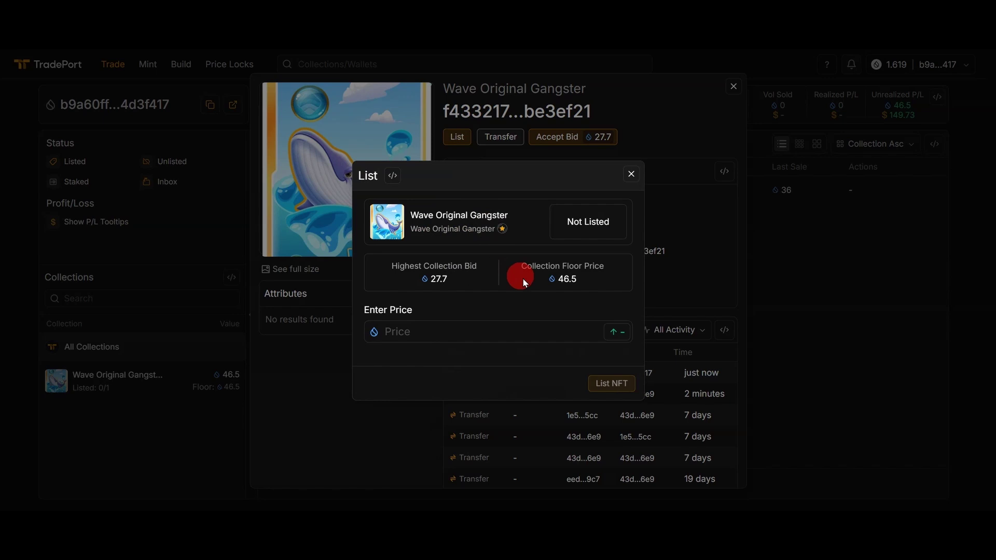
pyautogui.click(423, 332)
pyautogui.write('464')
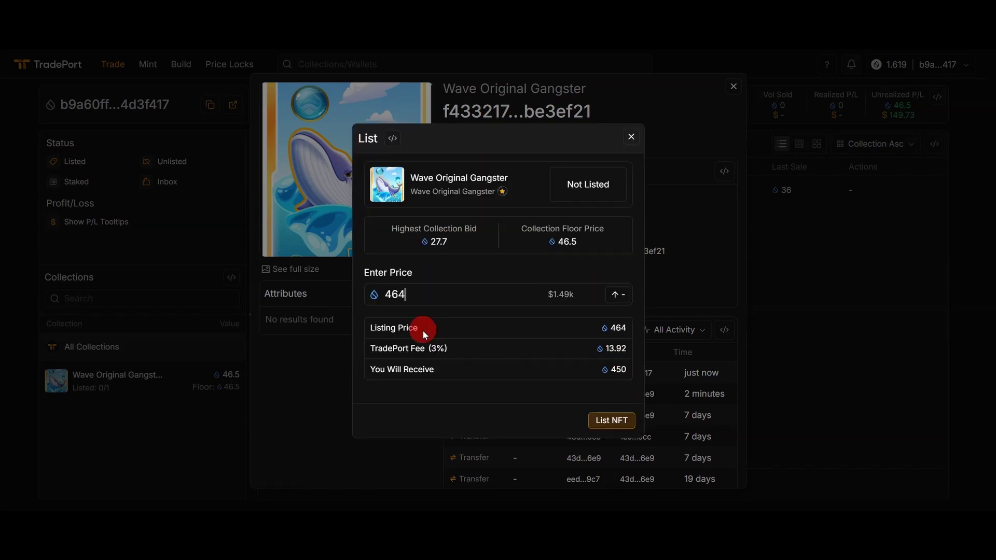
pyautogui.press('BackSpace')
pyautogui.write('.4')
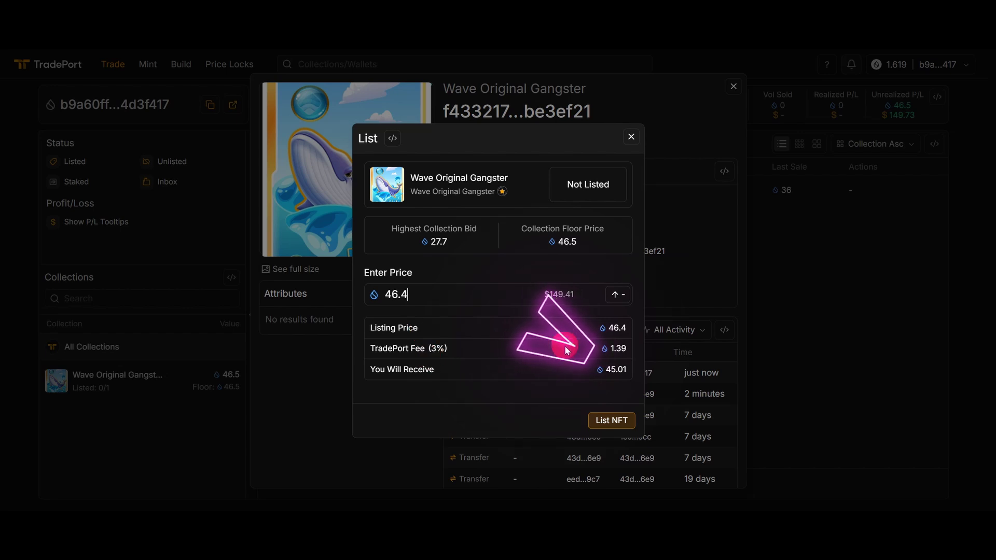
# Submit the 46.4 listing and approve its transaction in the Stashed popup
pyautogui.click(613, 421)
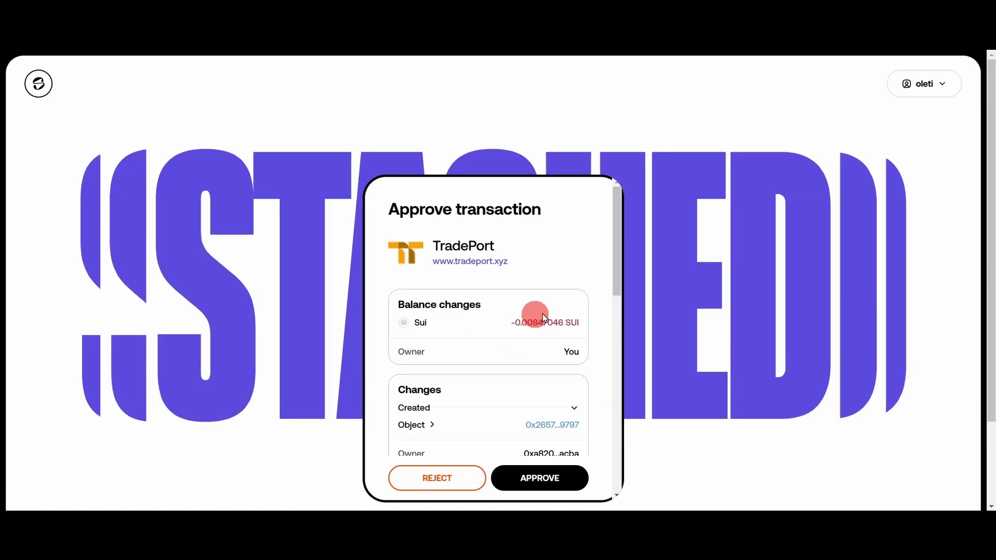
pyautogui.scroll(-10, 505, 382)
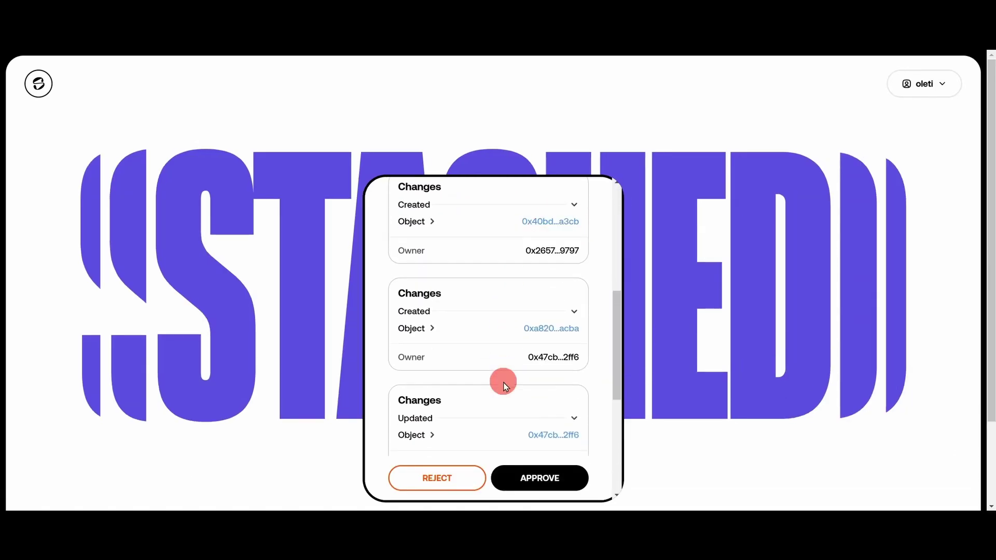
pyautogui.click(542, 471)
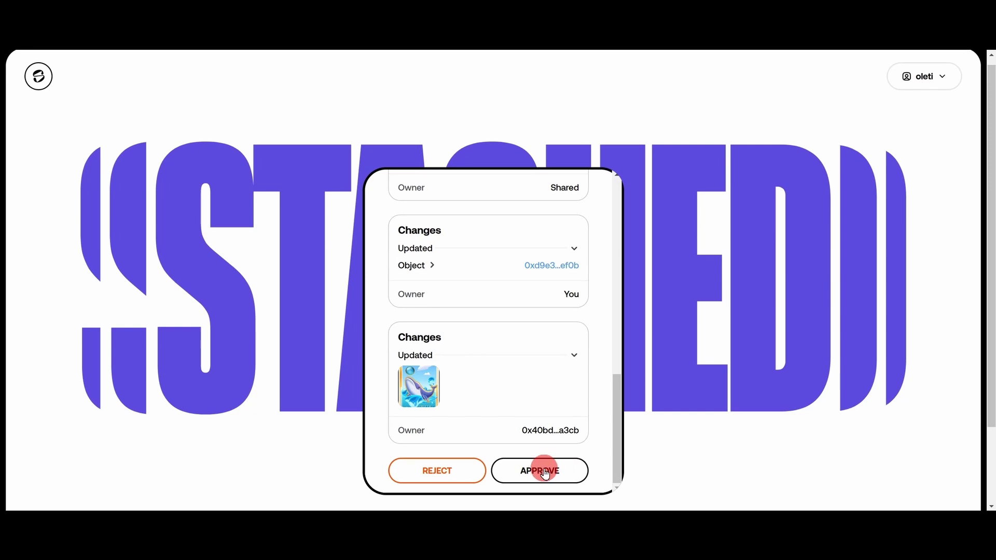